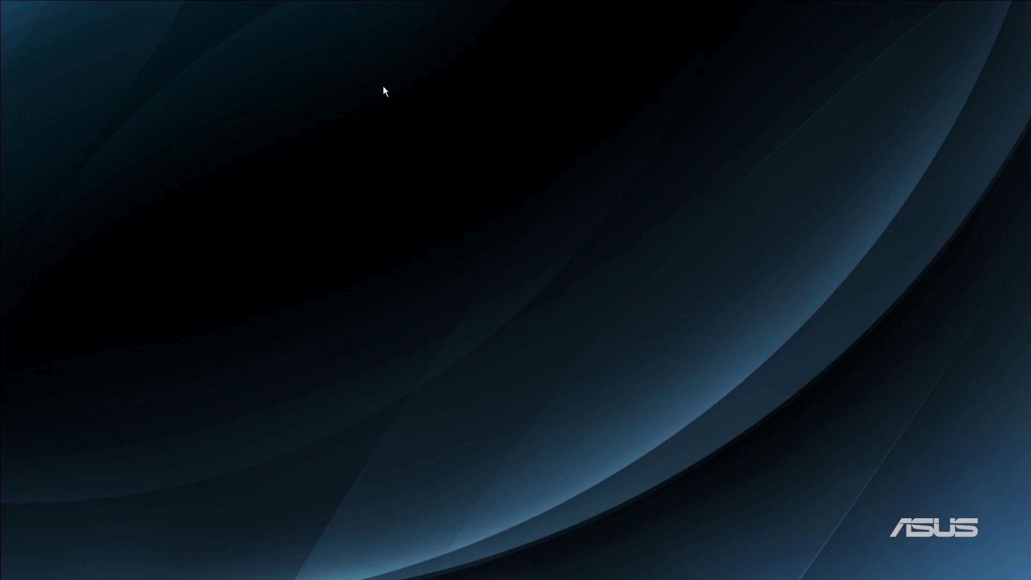
# - Search Windows Start for 'store' and launch Microsoft Store from the results
pyautogui.moveTo(116, 553)
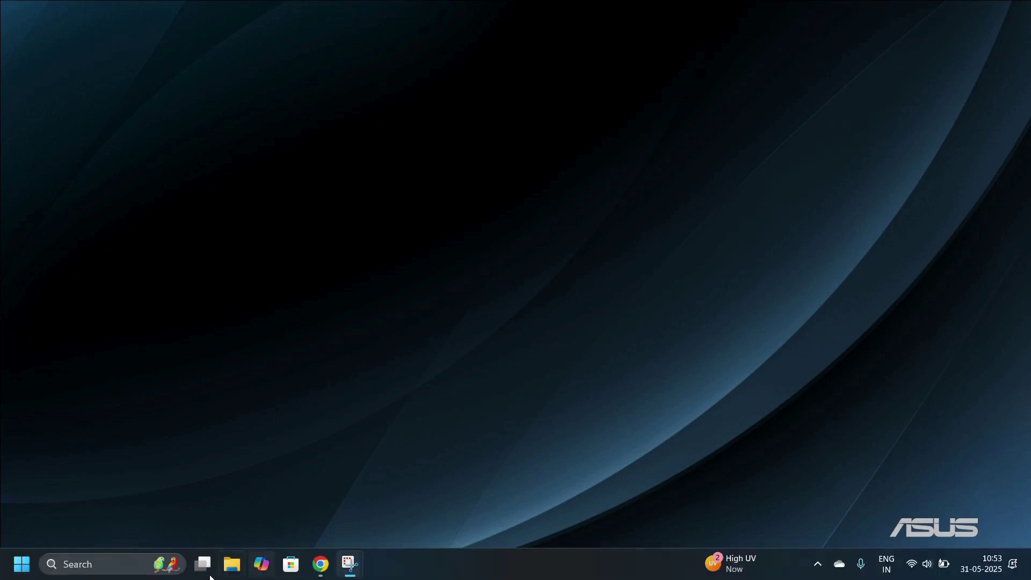
pyautogui.click(89, 563)
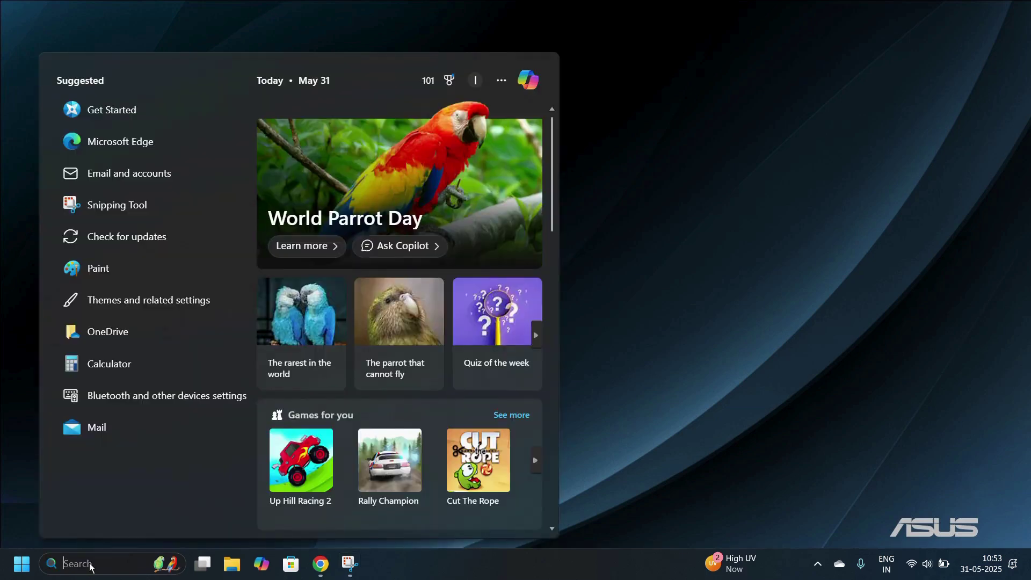
pyautogui.write('settingstore')
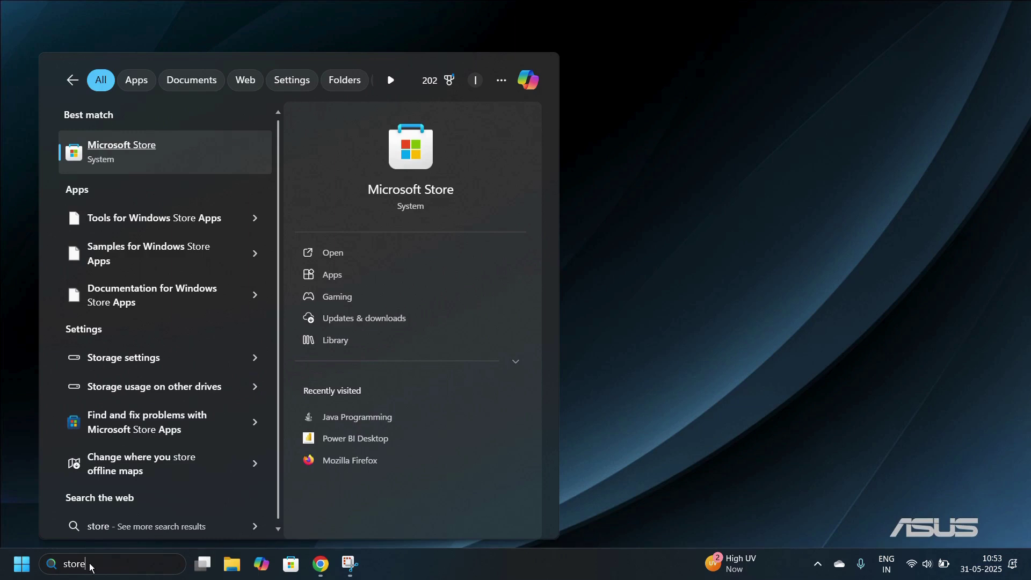
pyautogui.click(147, 149)
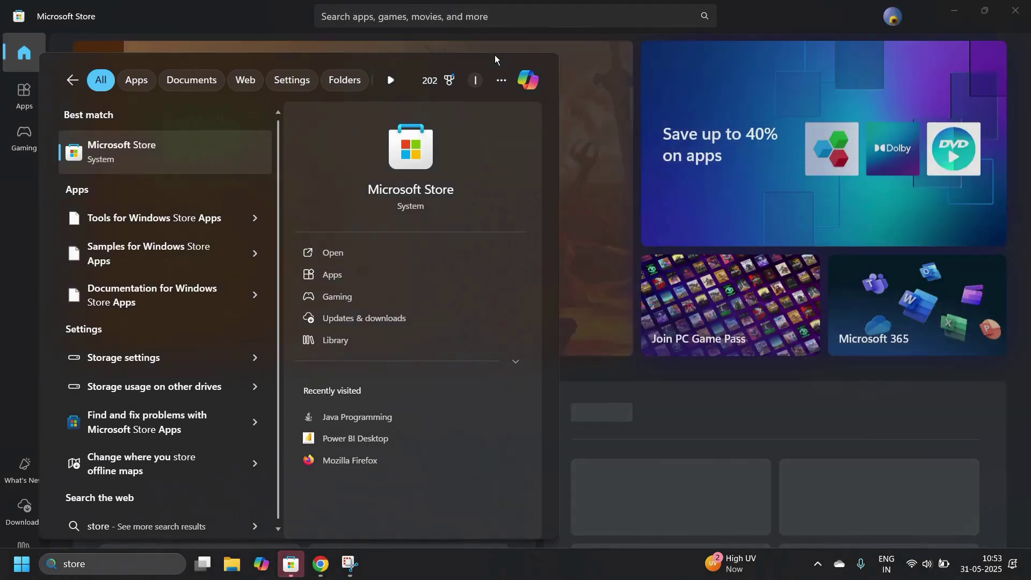
# - Search the Microsoft Store catalogue for 'telegram' and browse the app results
pyautogui.click(780, 79)
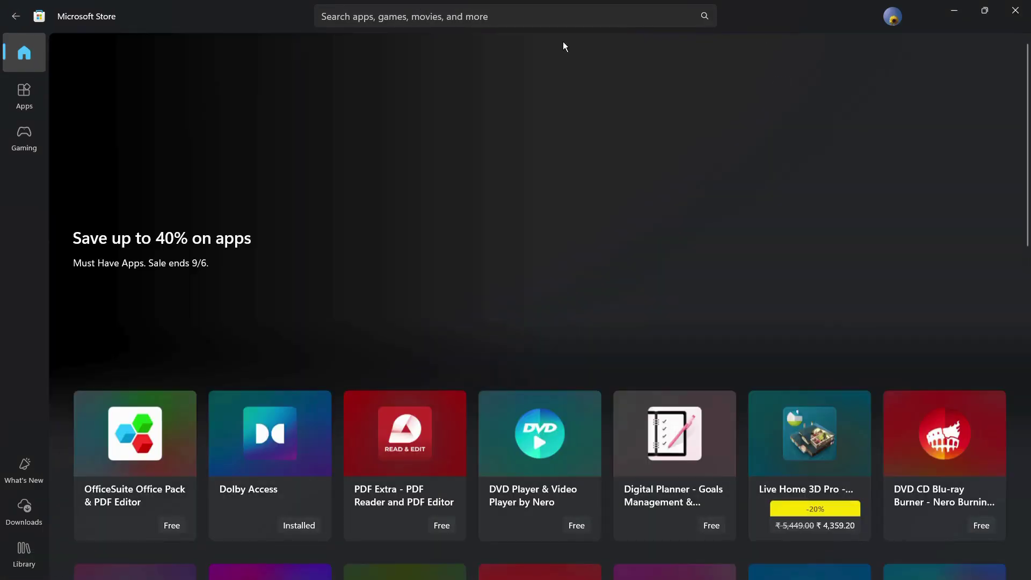
pyautogui.click(368, 20)
pyautogui.write('te')
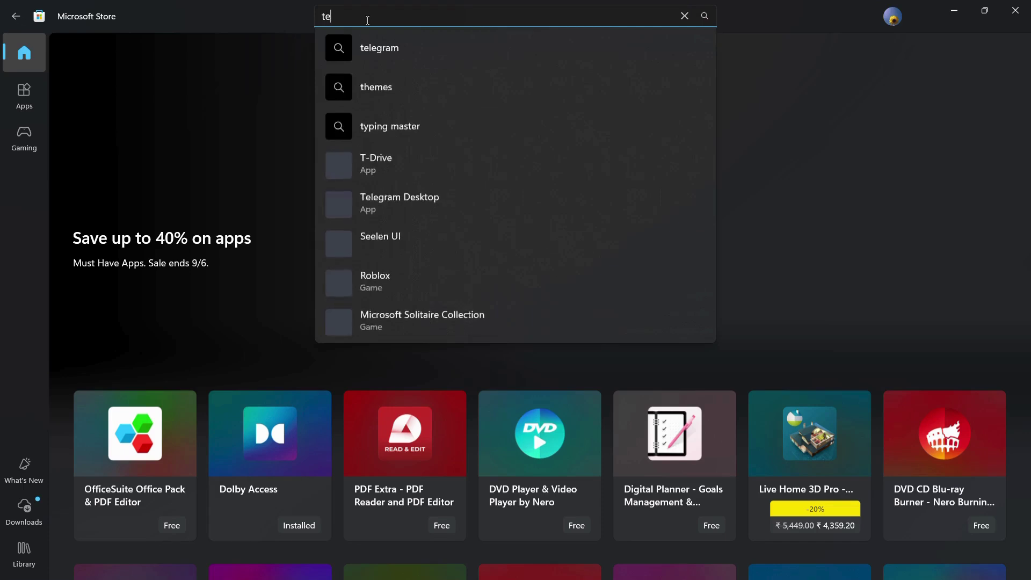
pyautogui.write('legra')
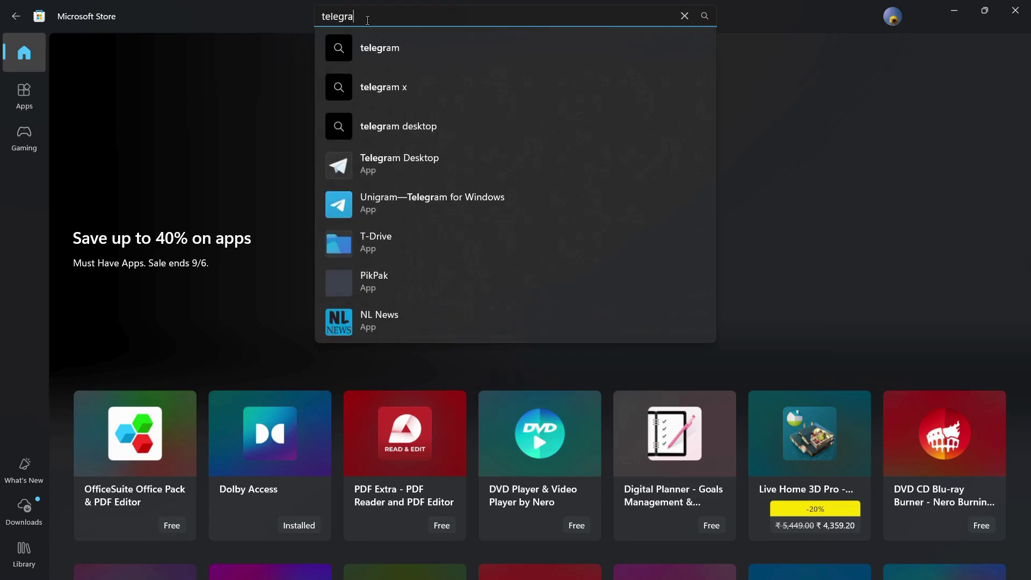
pyautogui.write('m')
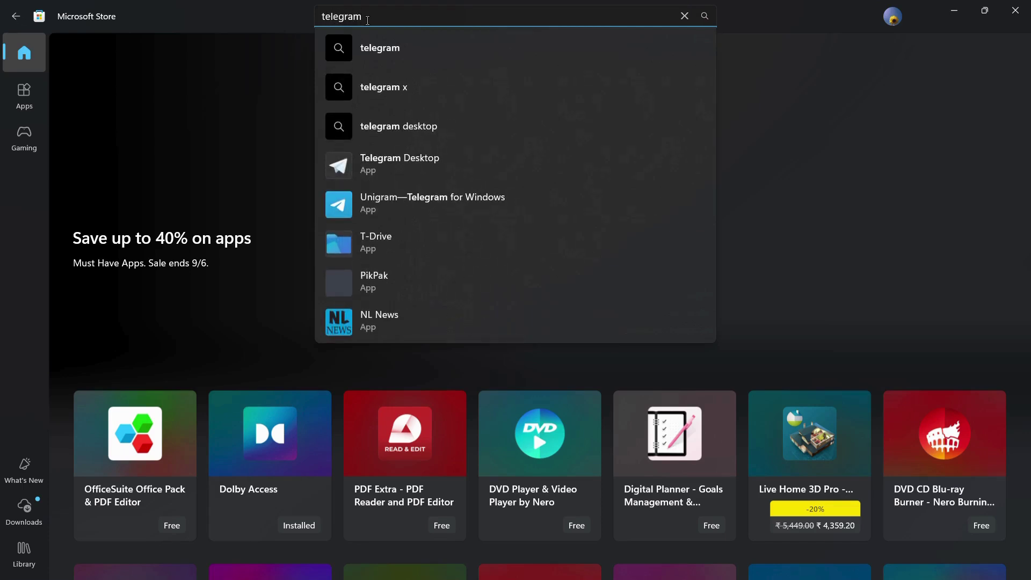
pyautogui.press('Return')
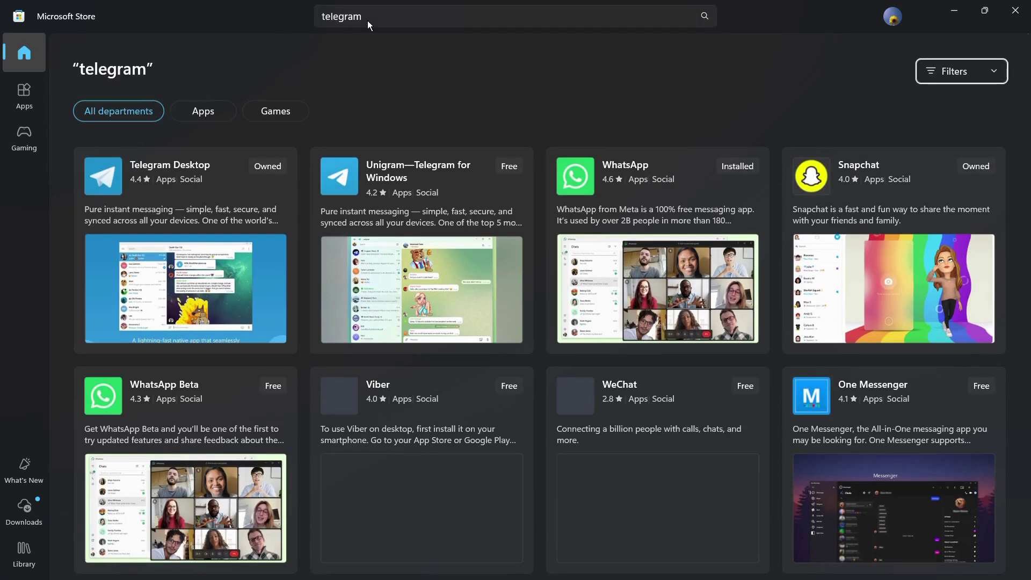
pyautogui.scroll(-1, 252, 104)
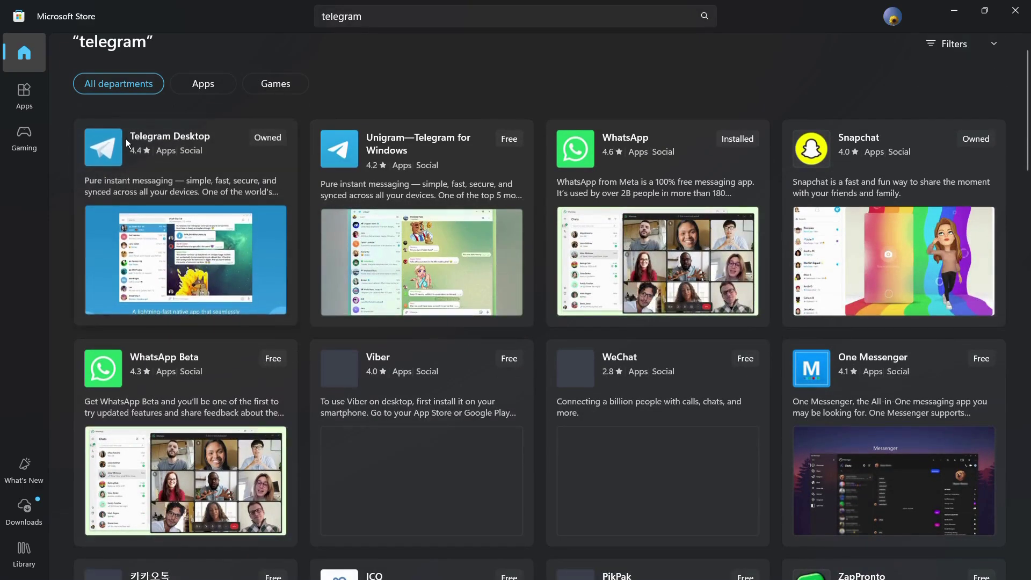
pyautogui.moveTo(135, 137)
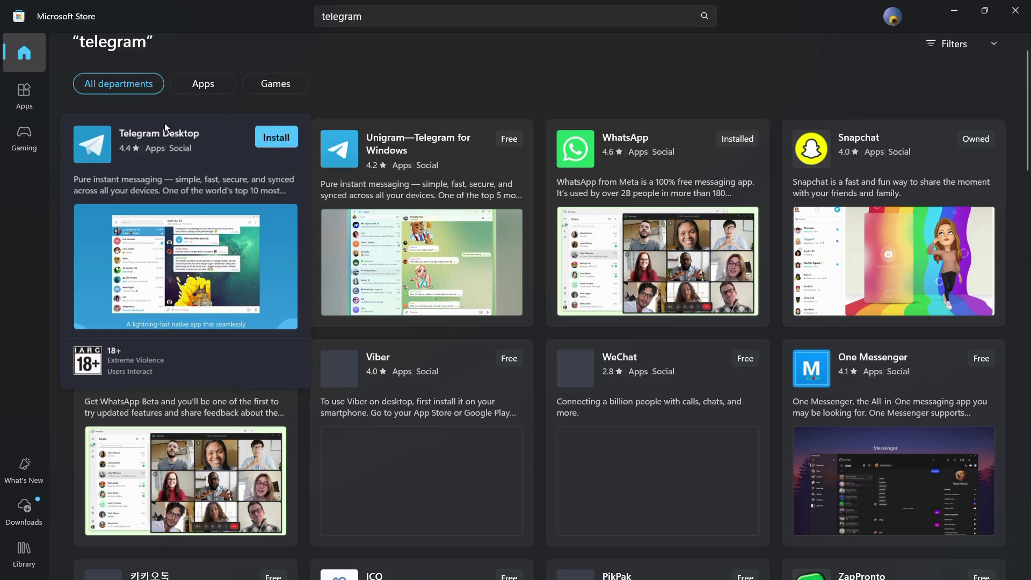
# - Open the Telegram Desktop product page and review its description, rating and screenshots
pyautogui.click(205, 135)
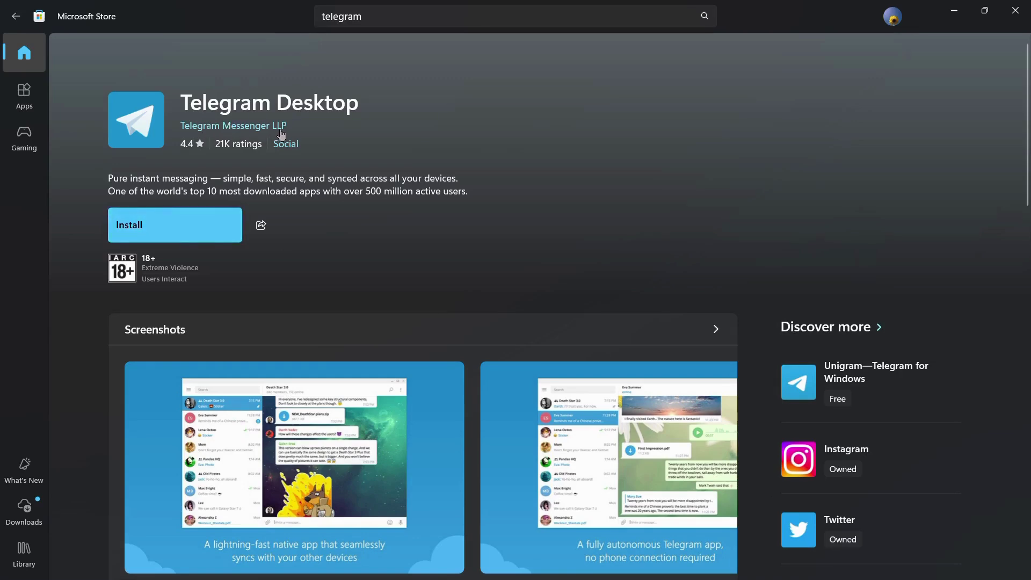
pyautogui.scroll(-2, 285, 134)
pyautogui.scroll(-5, 287, 131)
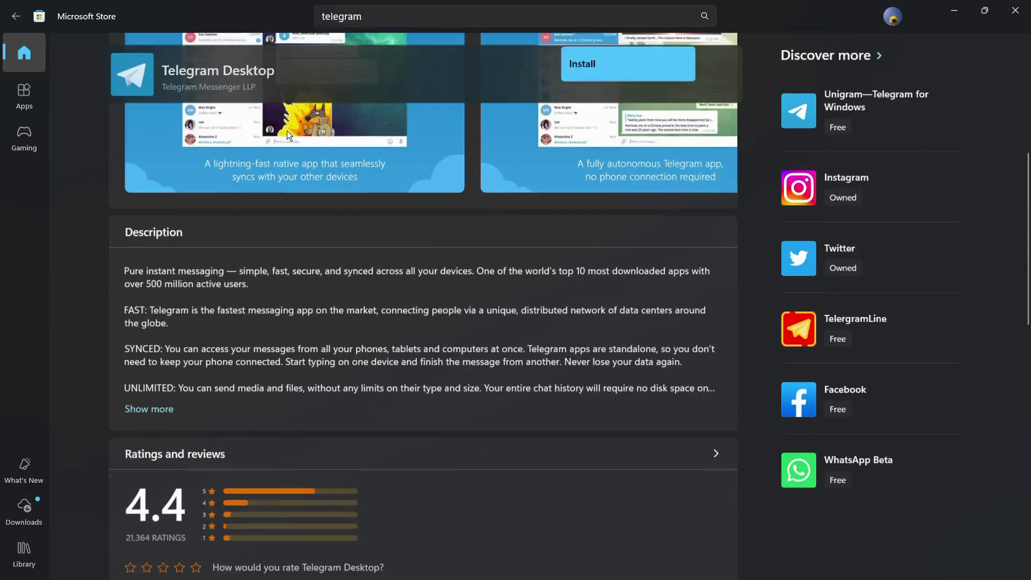
pyautogui.scroll(5, 287, 130)
pyautogui.scroll(-6, 288, 134)
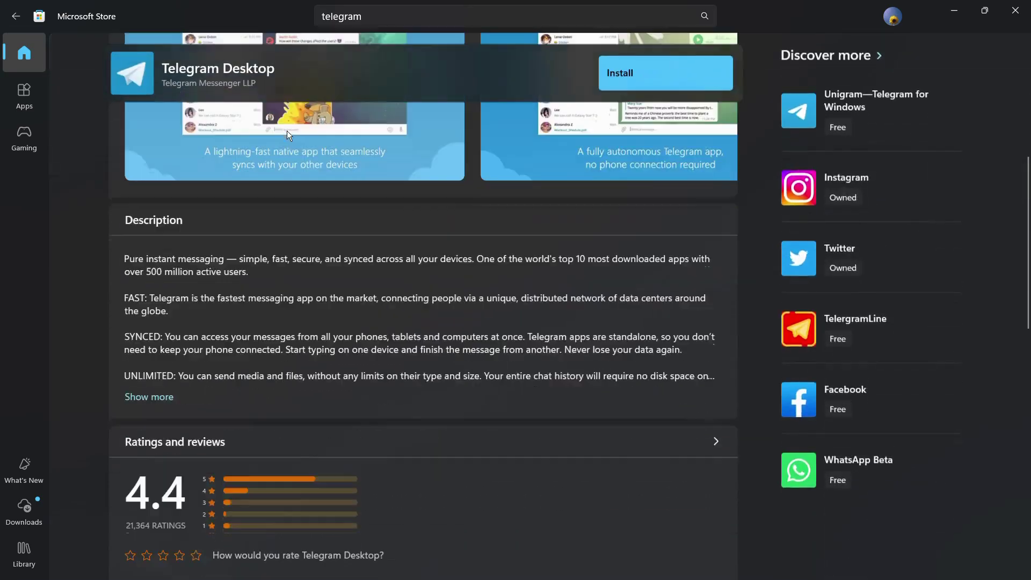
pyautogui.scroll(-4, 238, 226)
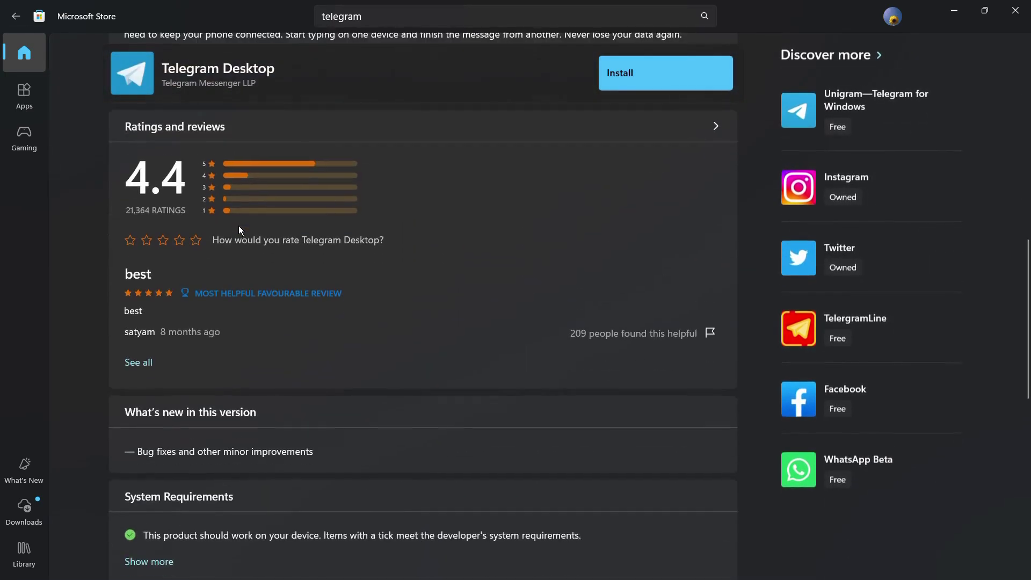
pyautogui.scroll(-6, 238, 225)
pyautogui.scroll(1, 239, 226)
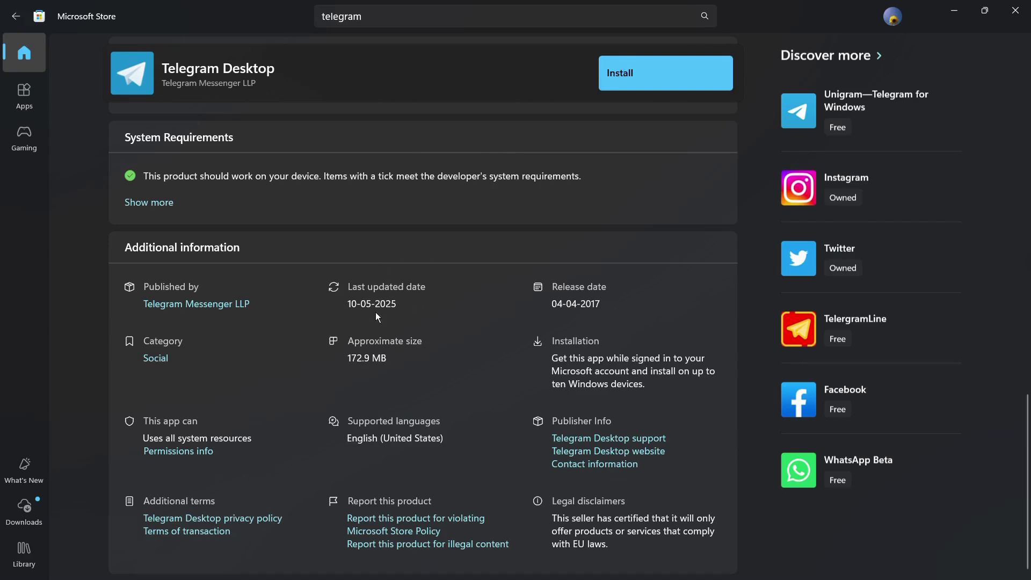
pyautogui.scroll(1, 468, 313)
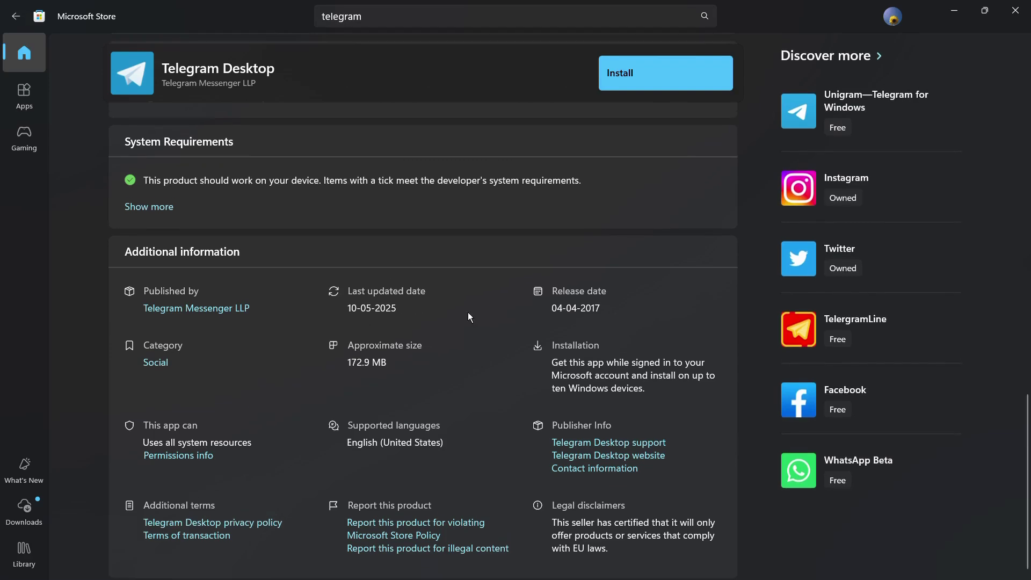
pyautogui.scroll(15, 469, 312)
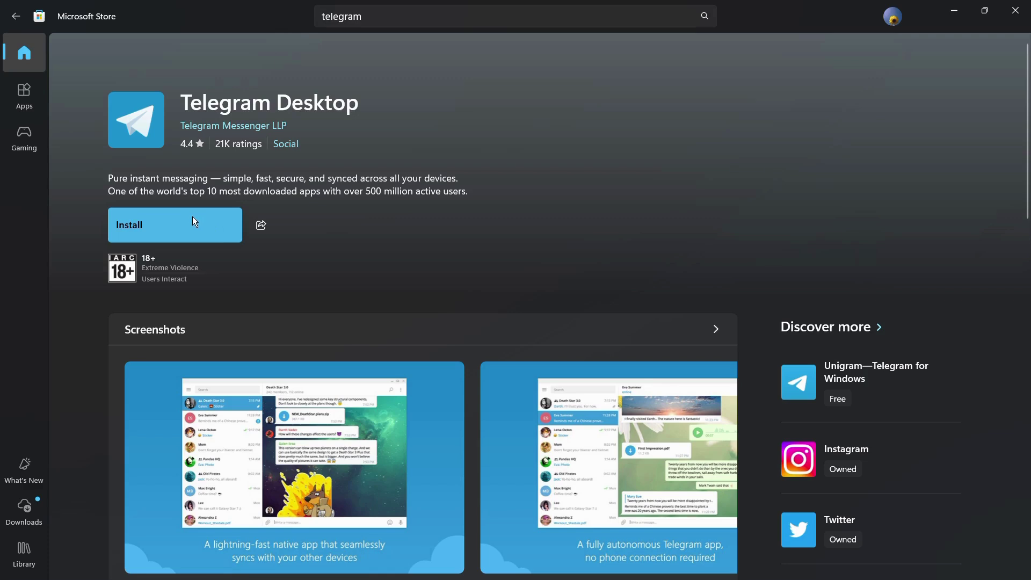
# - Start installing Telegram Desktop from its Store page, then minimise the Store window
pyautogui.click(234, 218)
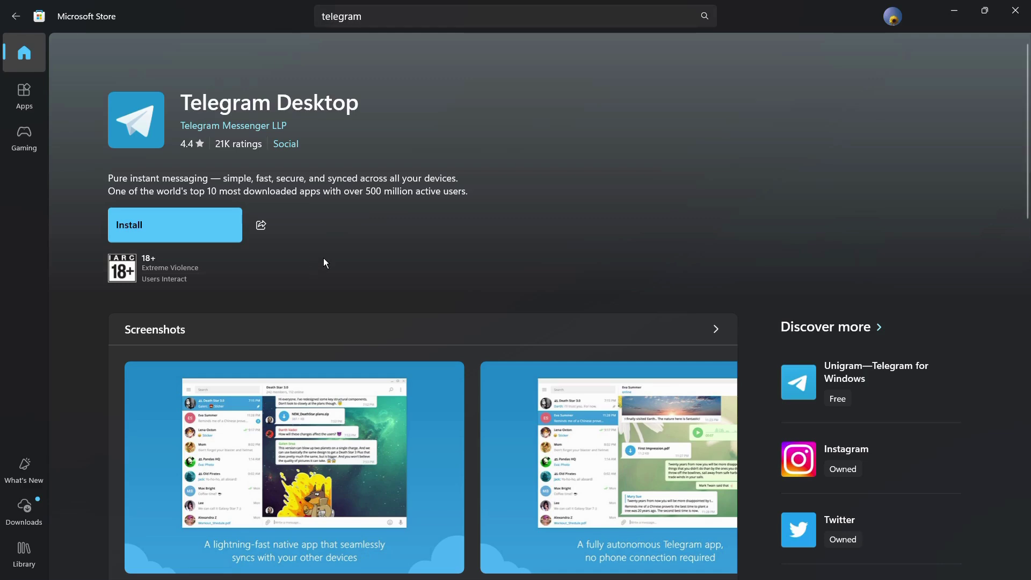
pyautogui.click(957, 18)
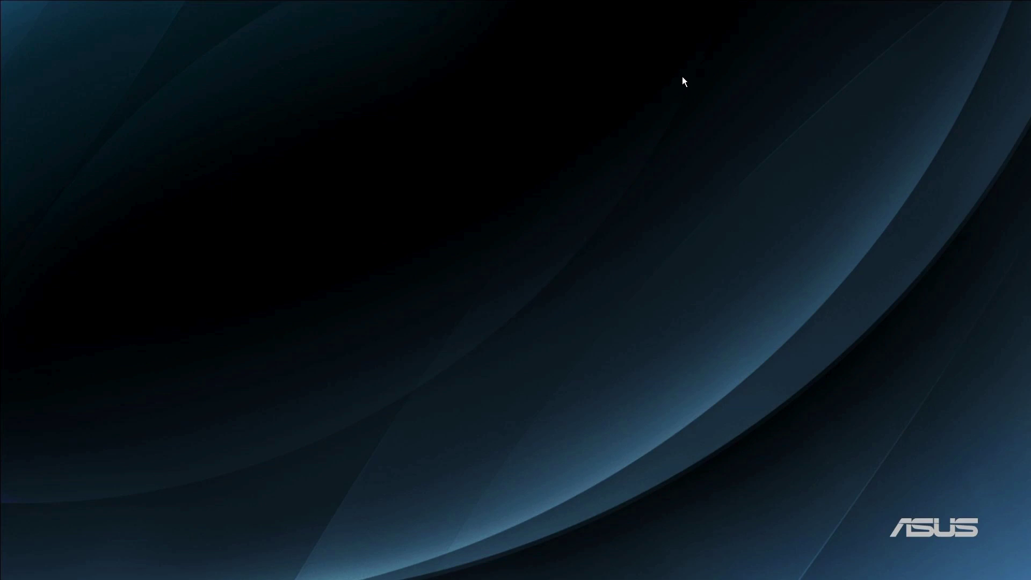
# - Switch to Chrome and run the Google search for 'telegram download'
pyautogui.moveTo(321, 568)
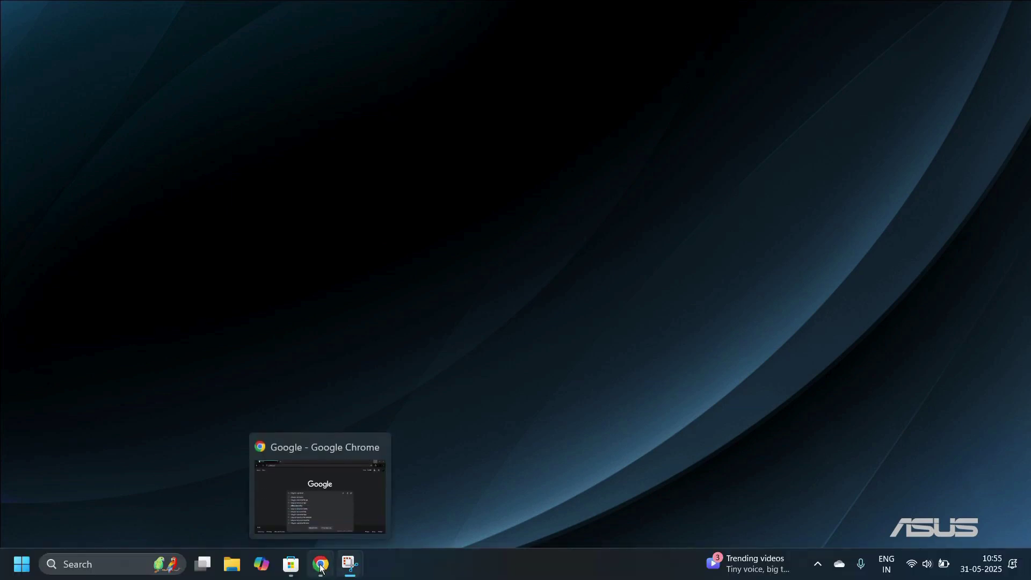
pyautogui.click(321, 569)
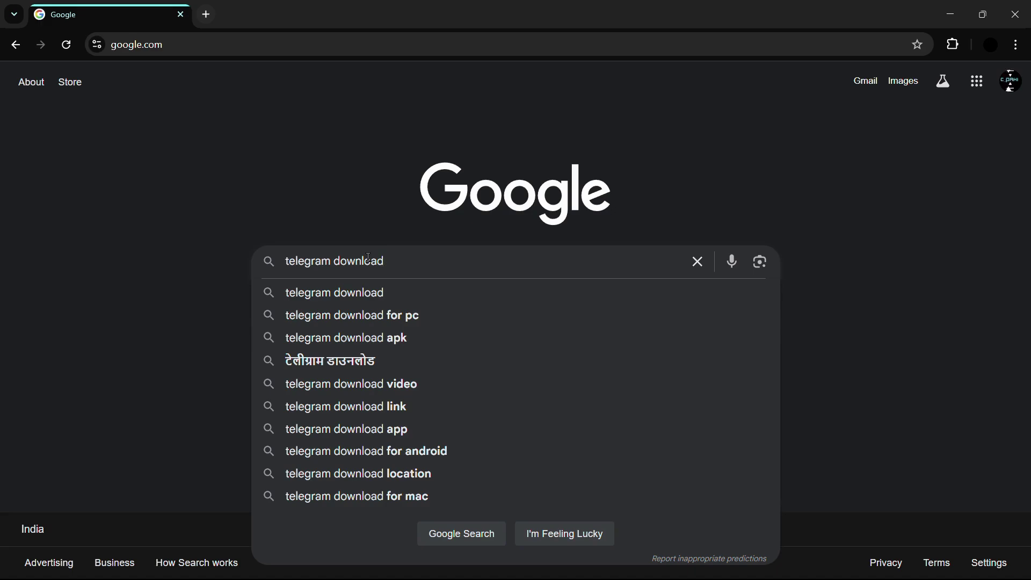
pyautogui.press('Return')
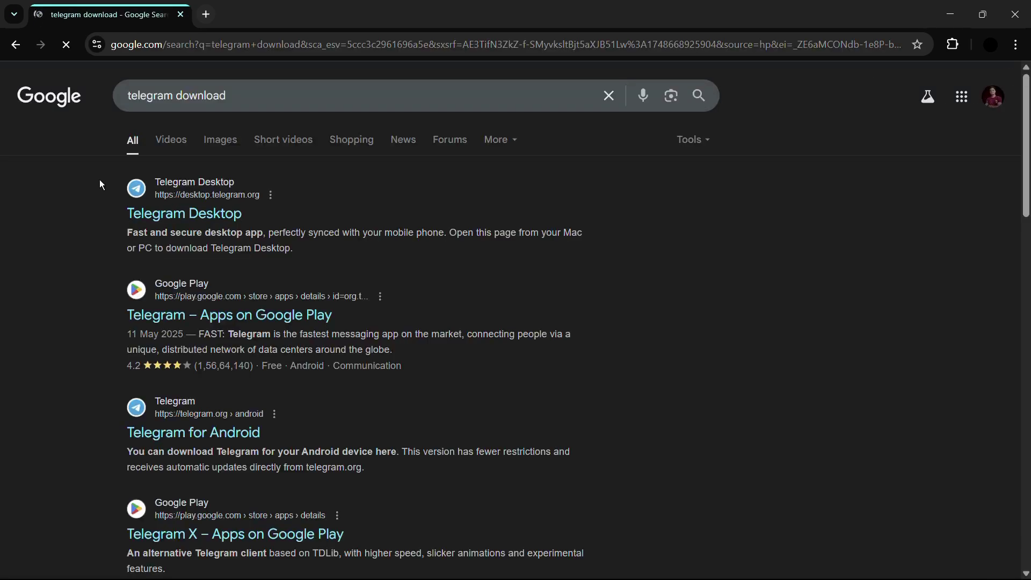
pyautogui.scroll(5, 118, 194)
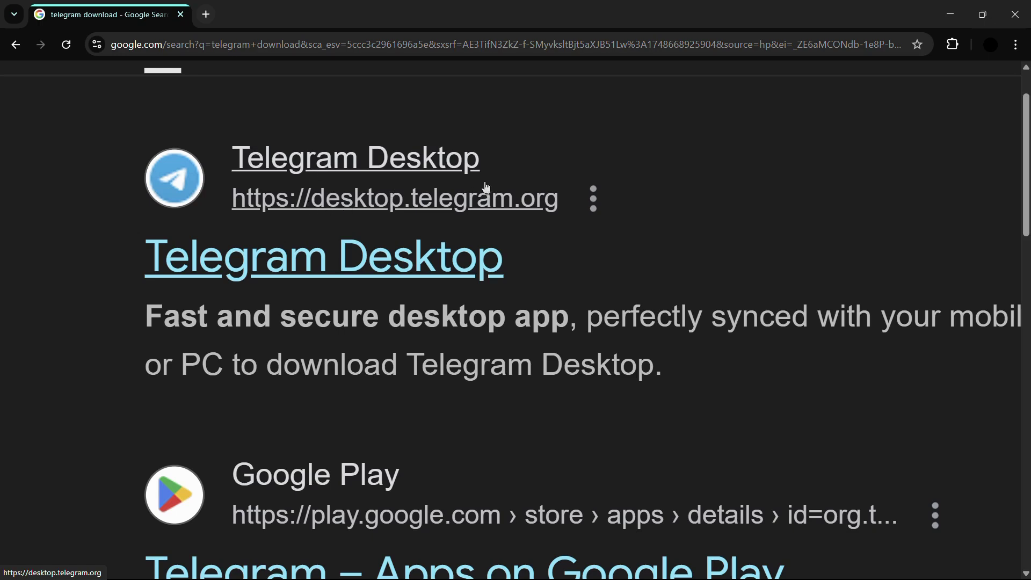
# - Open desktop.telegram.org from the search results and scroll down the page
pyautogui.click(360, 262)
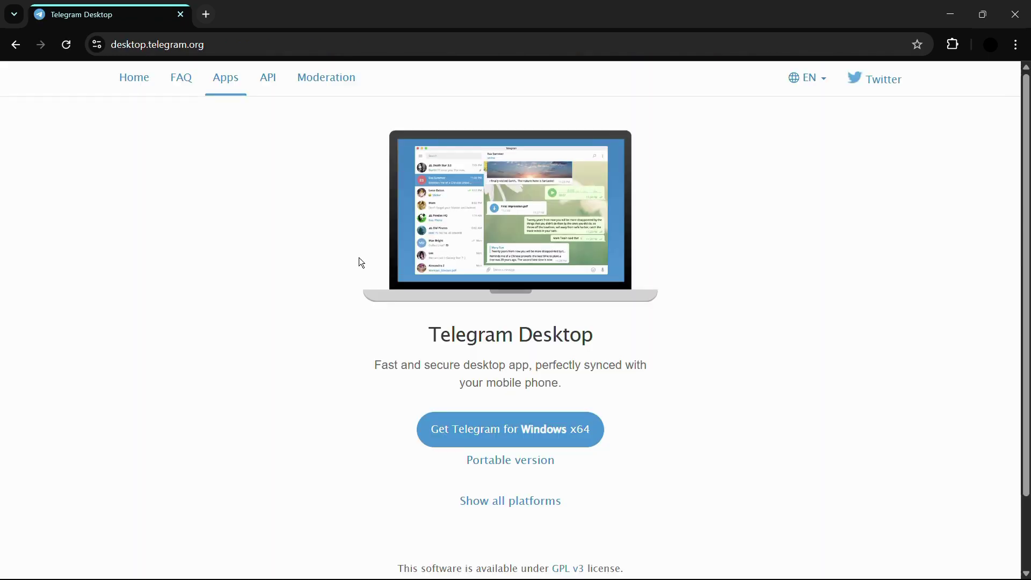
pyautogui.scroll(-2, 513, 398)
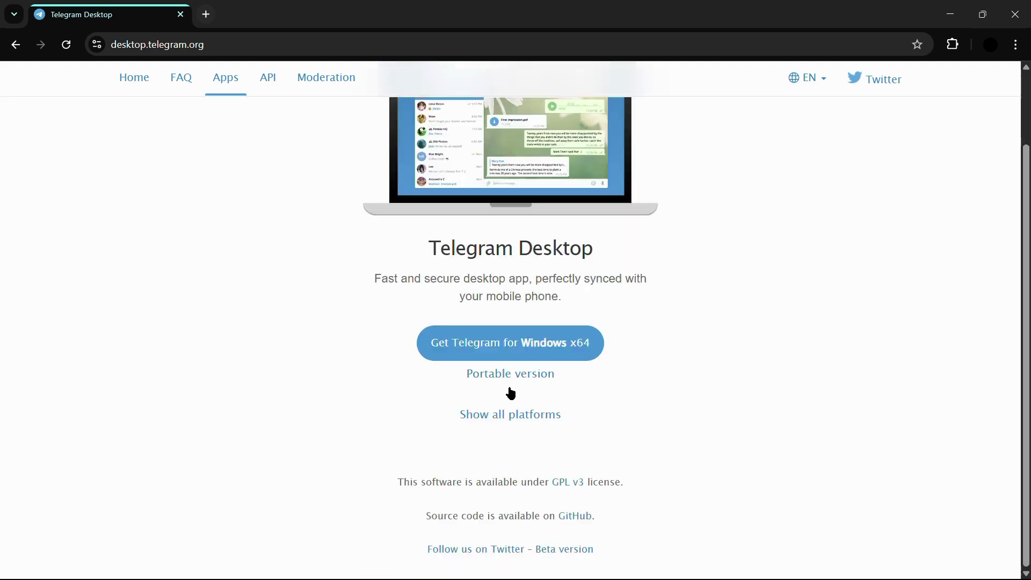
pyautogui.scroll(5, 510, 394)
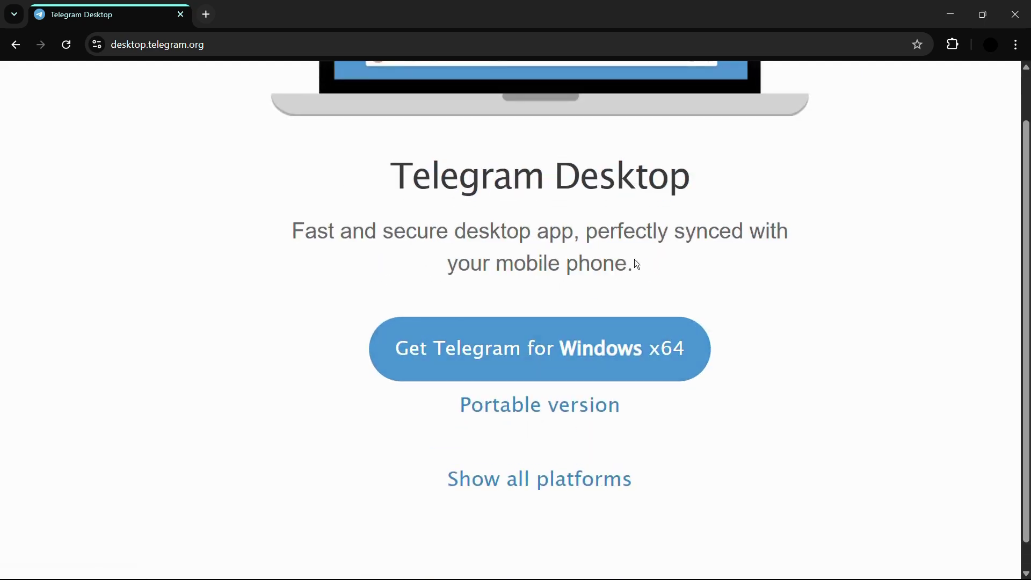
pyautogui.scroll(-1, 553, 285)
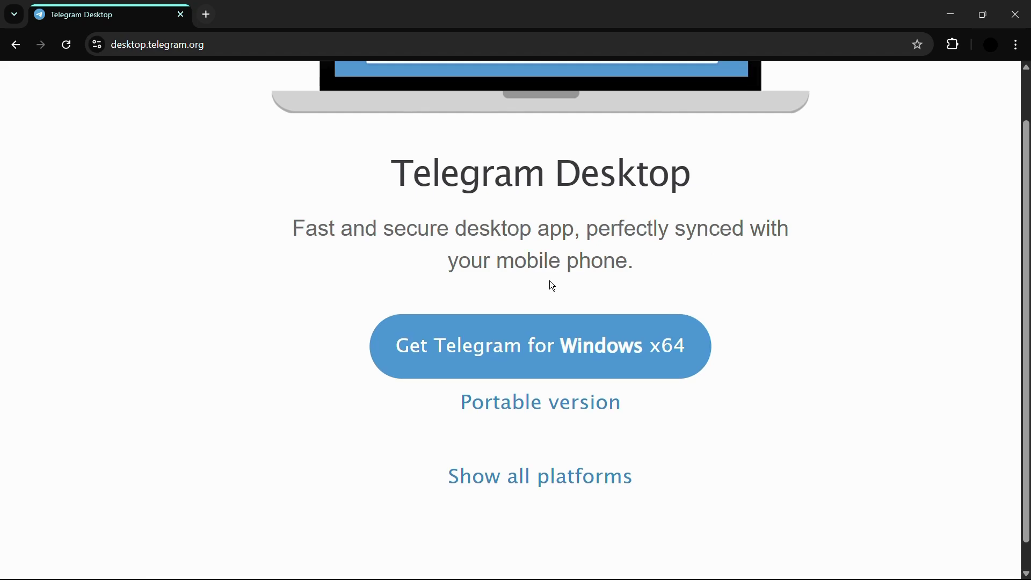
pyautogui.scroll(-1, 553, 286)
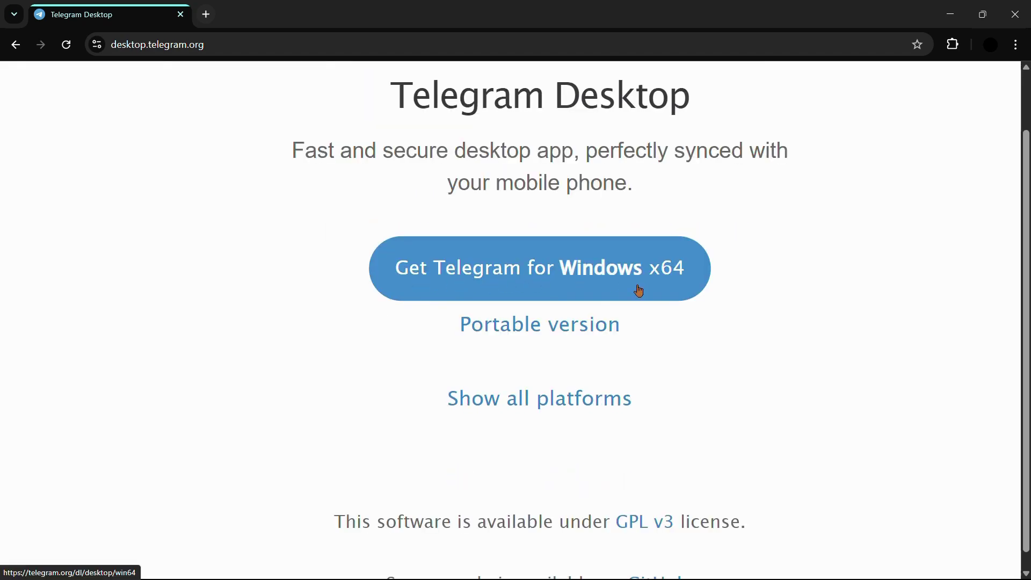
pyautogui.scroll(-1, 671, 288)
pyautogui.scroll(-1, 676, 290)
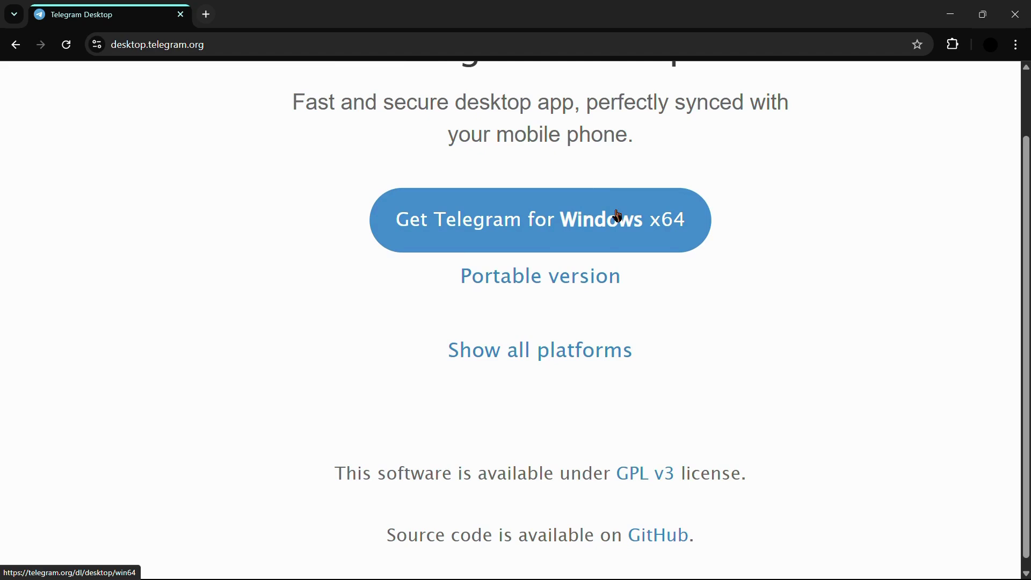
pyautogui.scroll(-2, 617, 214)
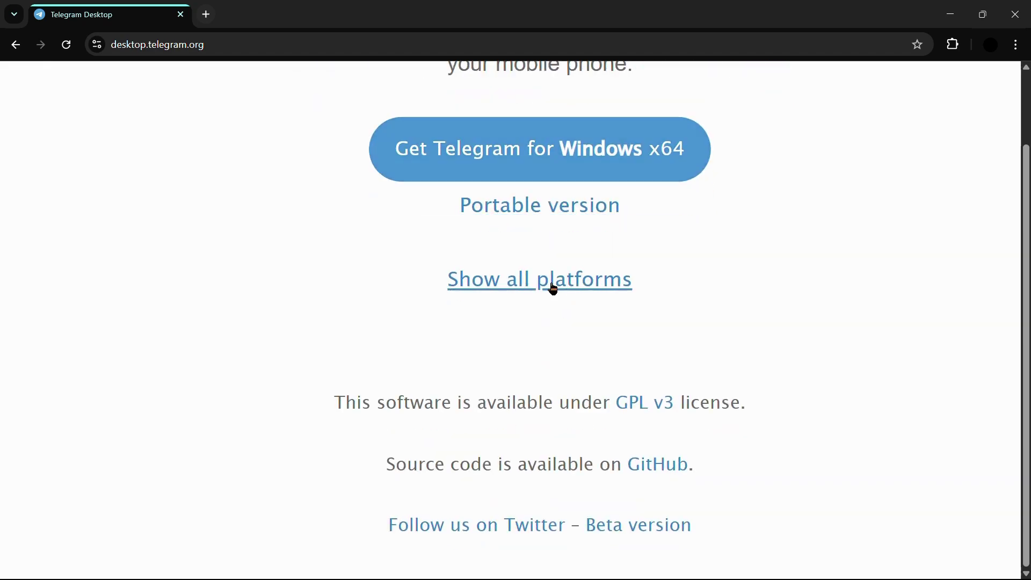
# - Show all platforms: Windows x64, macOS, Linux x64 and Windows downloads
pyautogui.click(554, 289)
pyautogui.scroll(3, 501, 231)
pyautogui.scroll(-1, 497, 235)
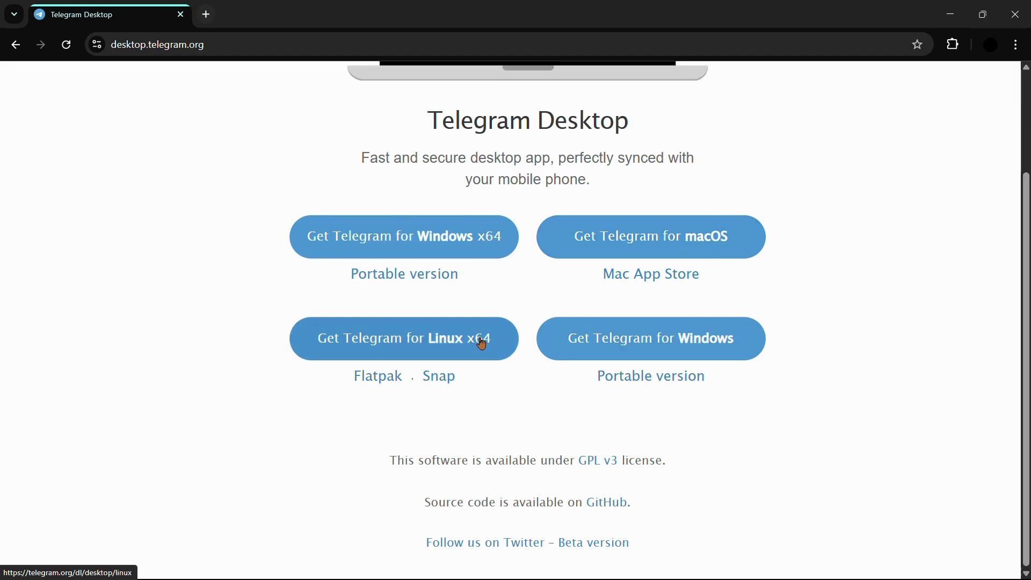
pyautogui.scroll(1, 482, 261)
pyautogui.scroll(1, 481, 260)
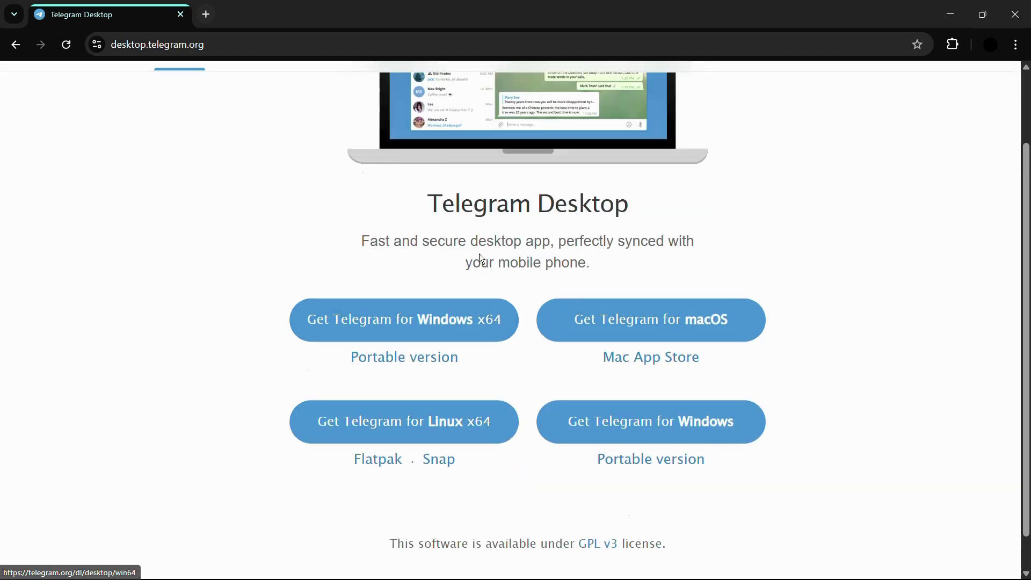
# - Download tsetup-x64.5.14.3.exe for Windows x64, run it, and minimise Chrome
pyautogui.click(436, 327)
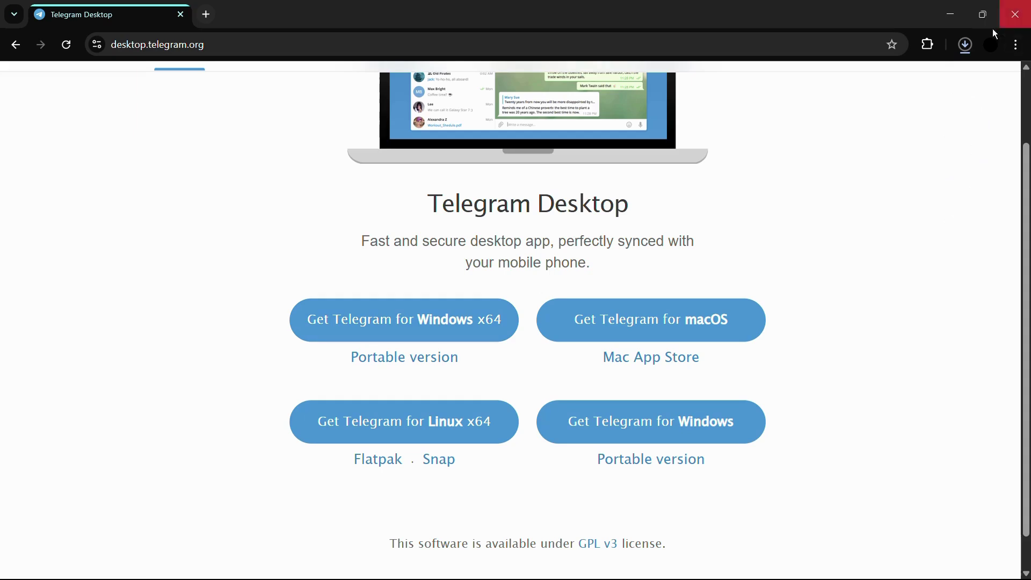
pyautogui.click(966, 45)
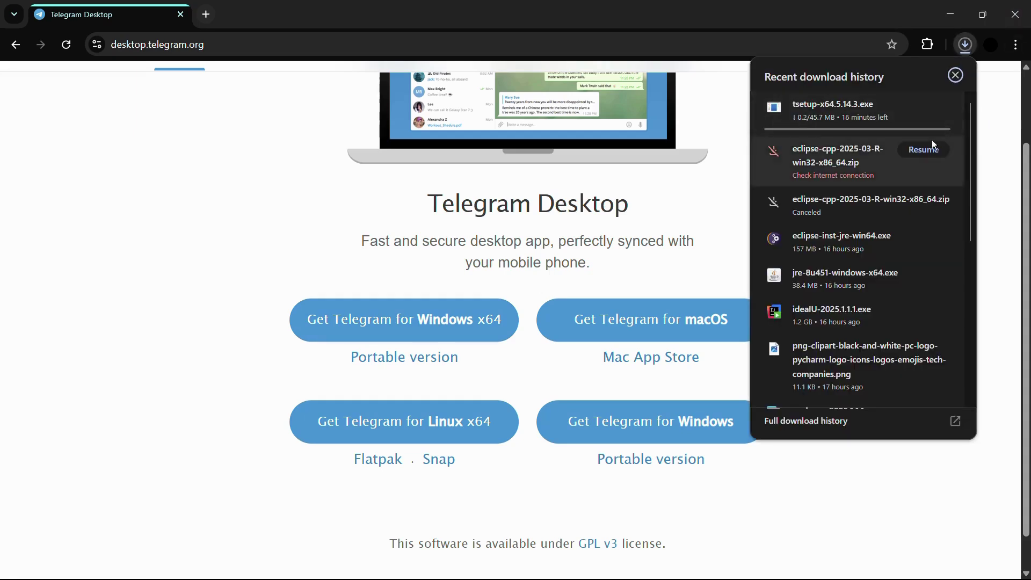
pyautogui.moveTo(804, 120)
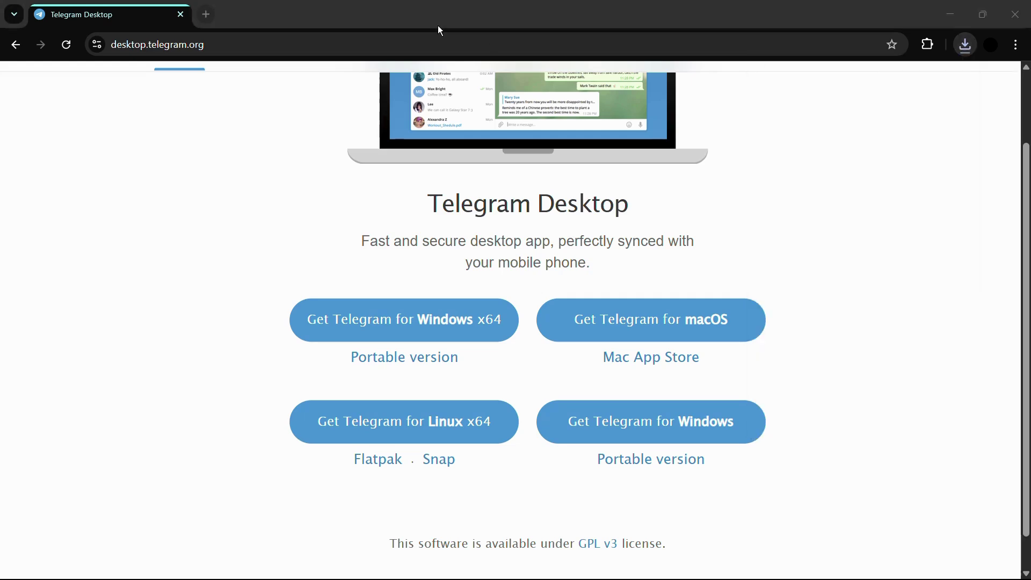
pyautogui.click(965, 45)
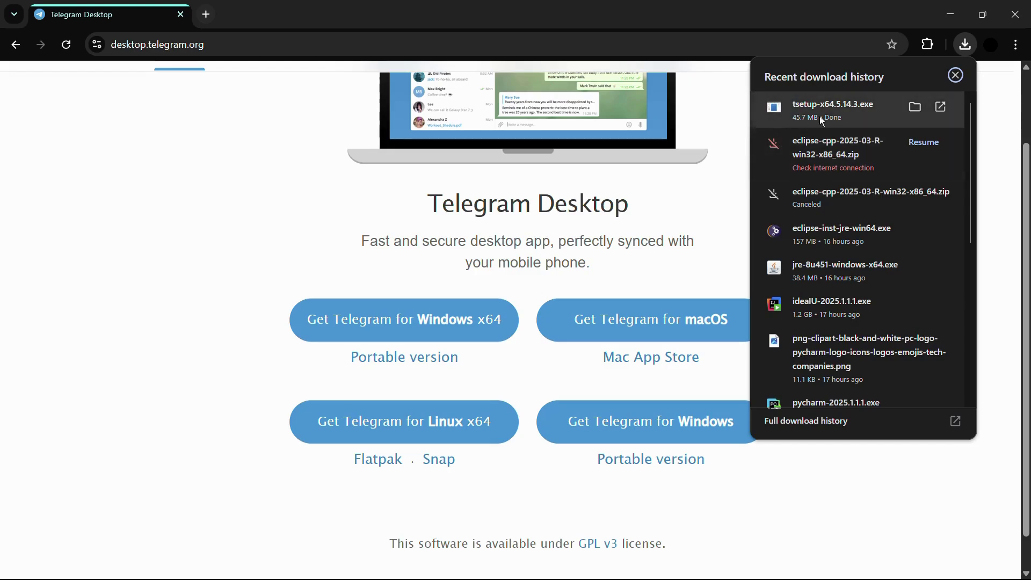
pyautogui.click(944, 107)
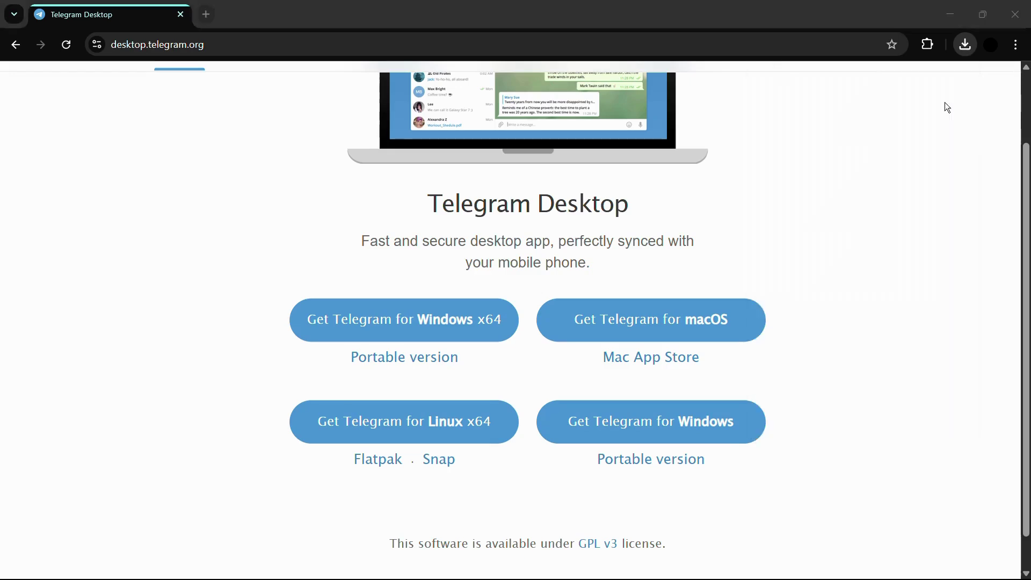
pyautogui.click(948, 13)
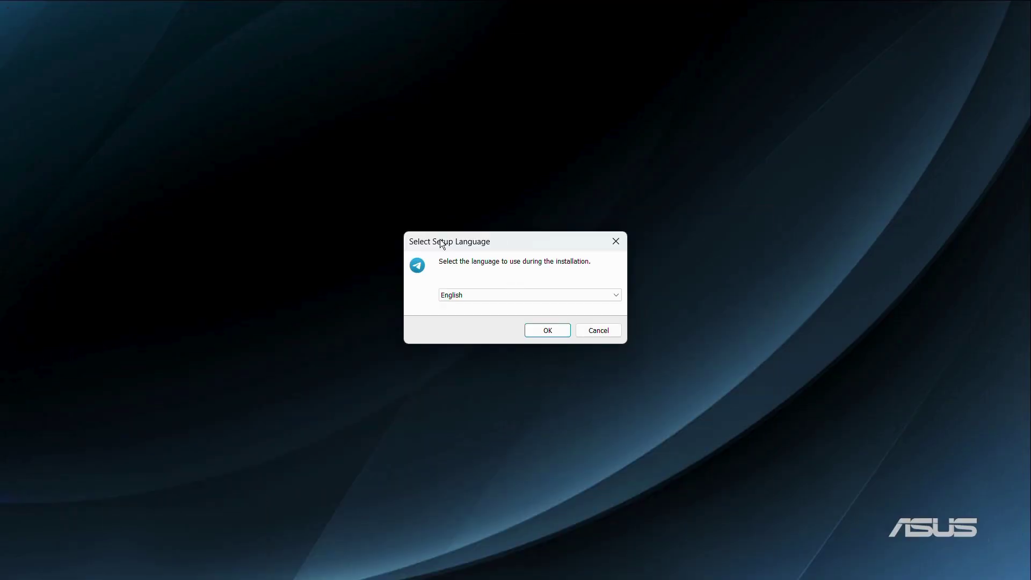
# - Keep English as the setup language and confirm
pyautogui.click(558, 332)
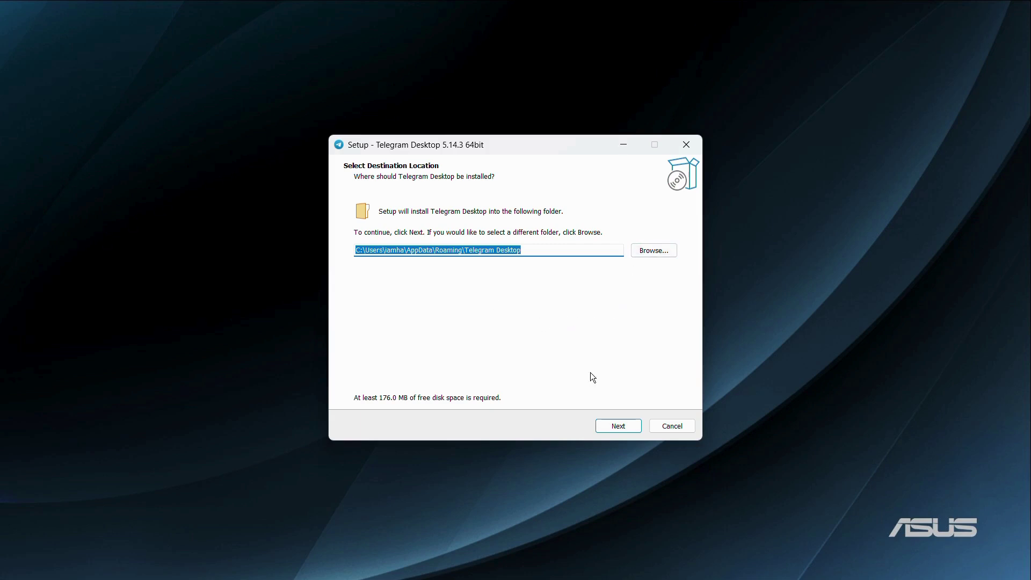
# - Accept the default install folder, Start Menu folder and desktop shortcut option
pyautogui.click(618, 425)
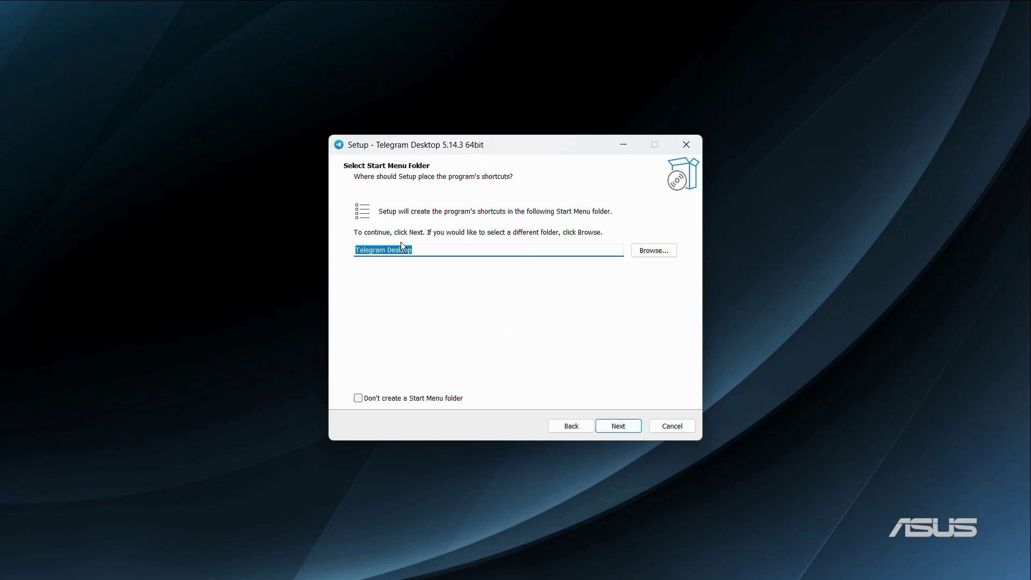
pyautogui.click(613, 427)
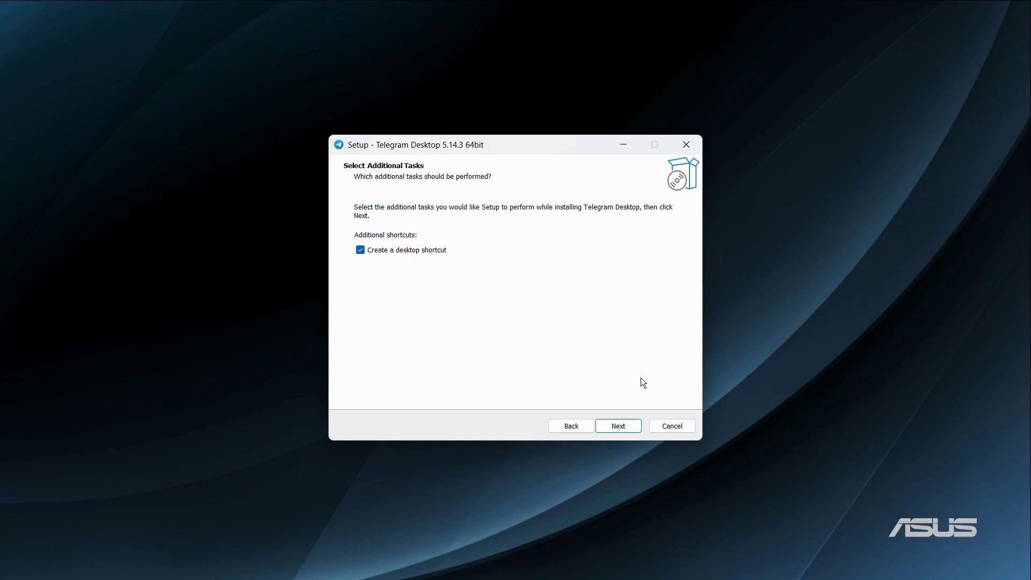
pyautogui.click(620, 429)
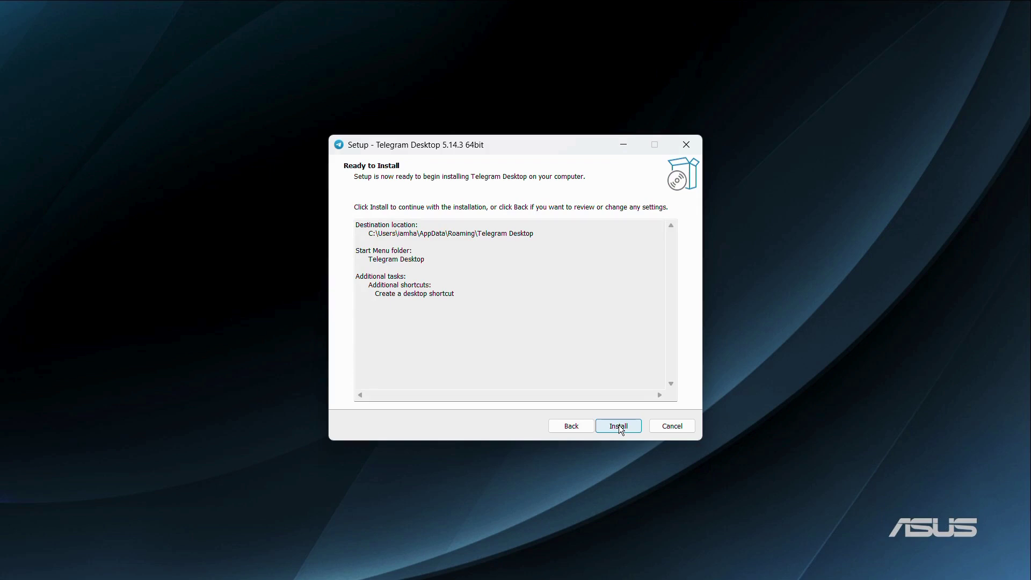
# - Begin the Telegram Desktop installation from the Ready to Install summary
pyautogui.click(619, 425)
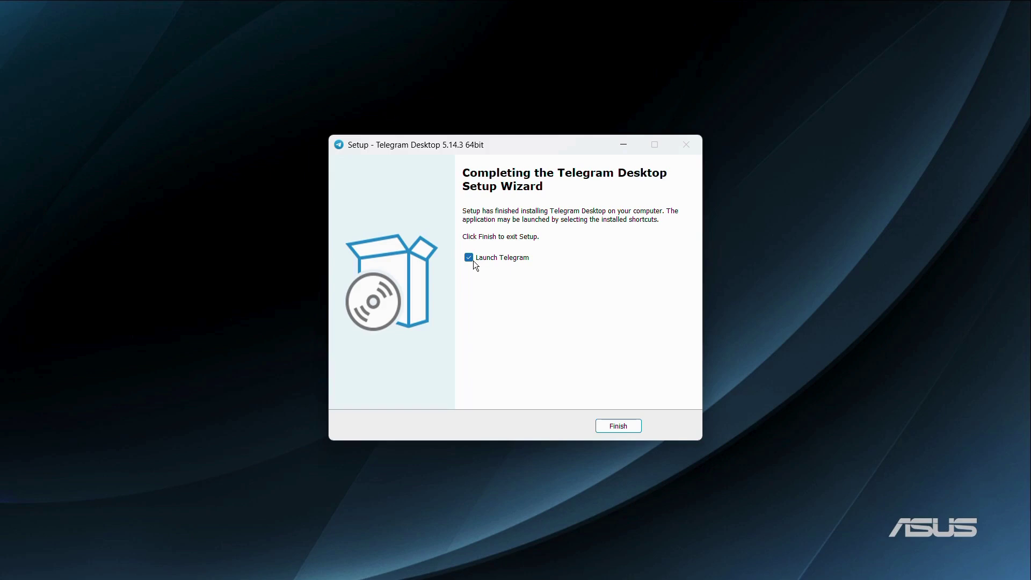
# - Finish setup with 'Launch Telegram' checked and maximize the Telegram window on its Welcome screen
pyautogui.click(617, 429)
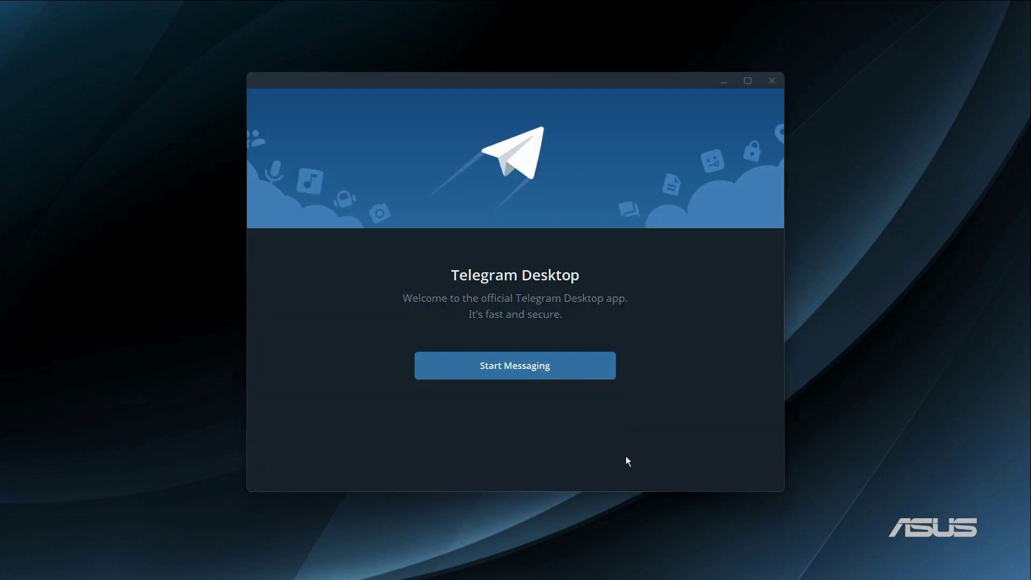
pyautogui.click(747, 81)
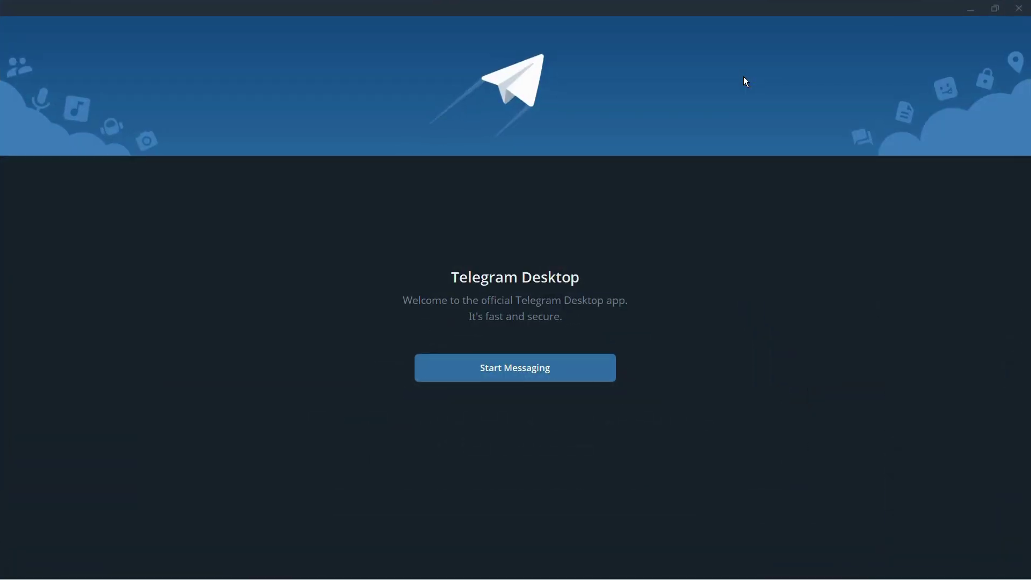